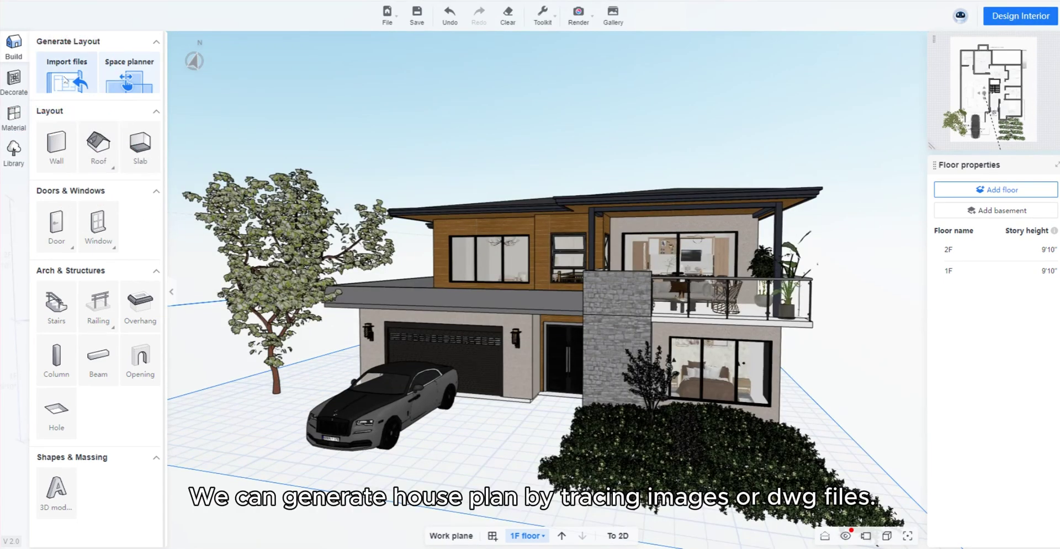
After glancing at Import files, place a living room beside the kitchen and generate the 3D plan.
left_click(65, 80)
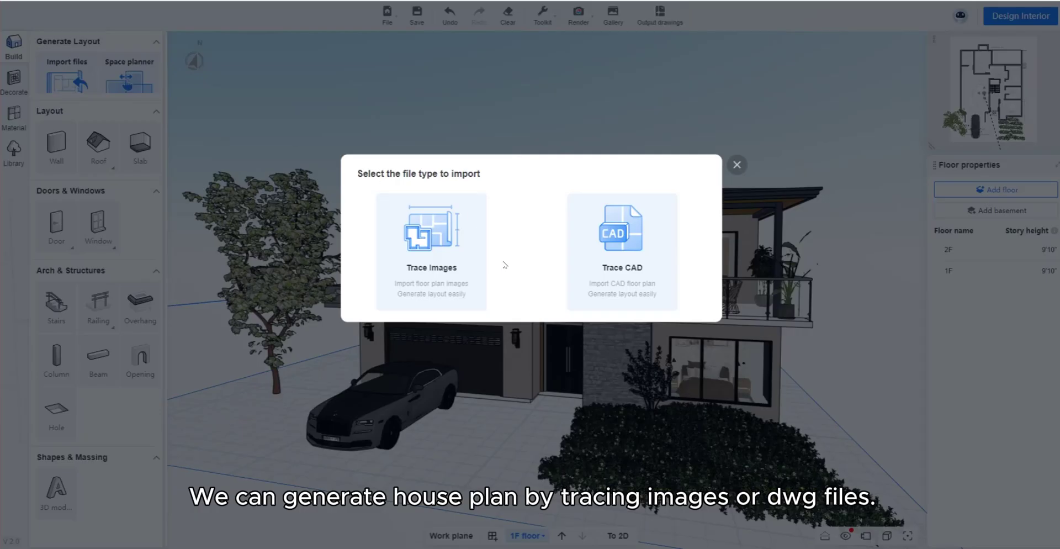
left_click(737, 166)
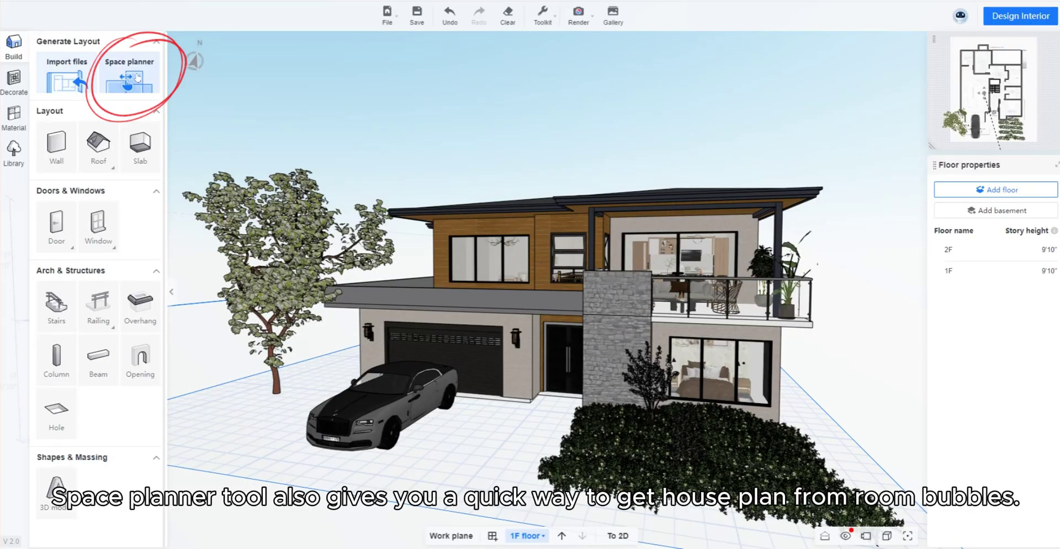
left_click(137, 77)
left_click_drag(26, 199, 643, 329)
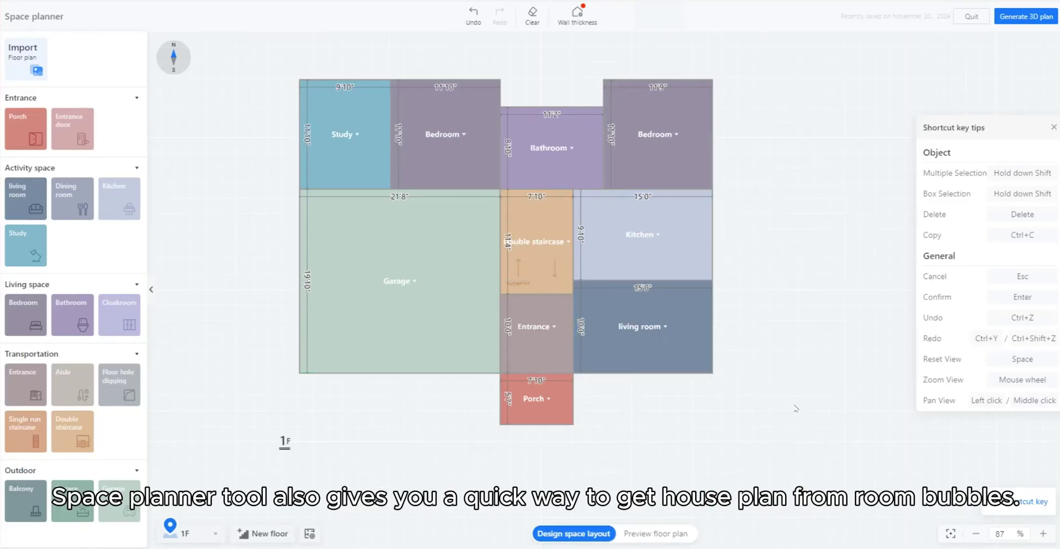
left_click(1000, 16)
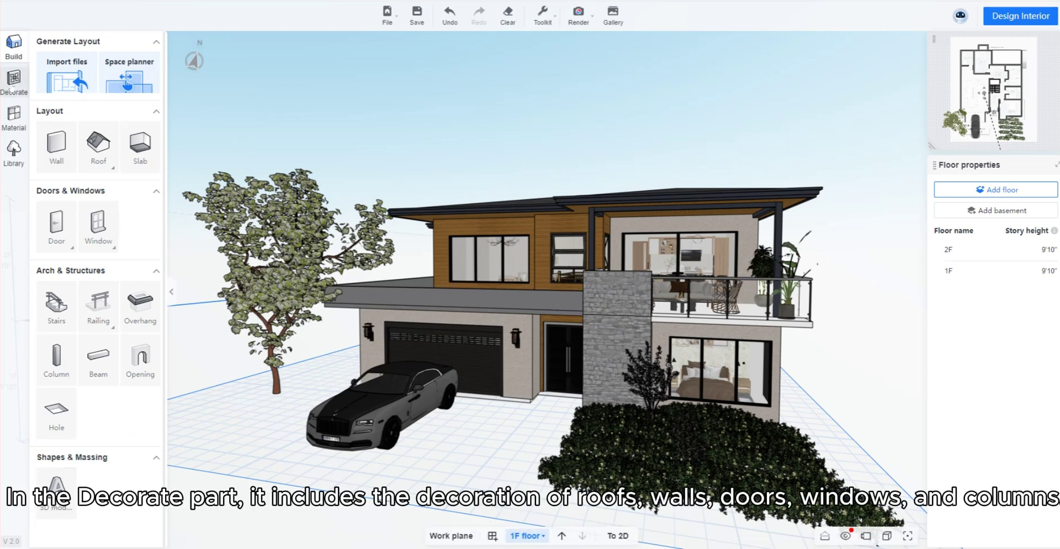
Try the Eaves, Ridge and Column decoration tools, then bring up the Material library.
left_click(10, 88)
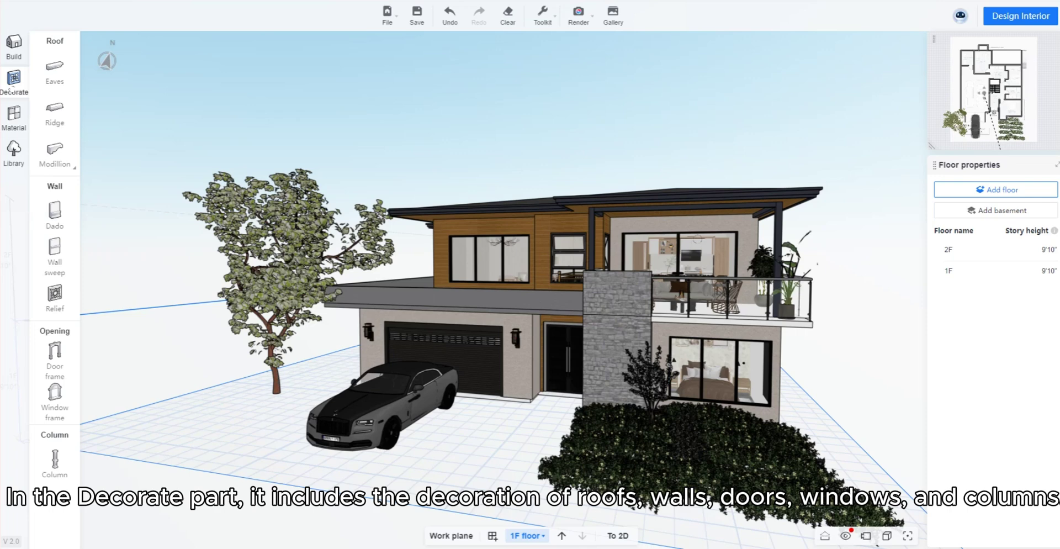
left_click(55, 74)
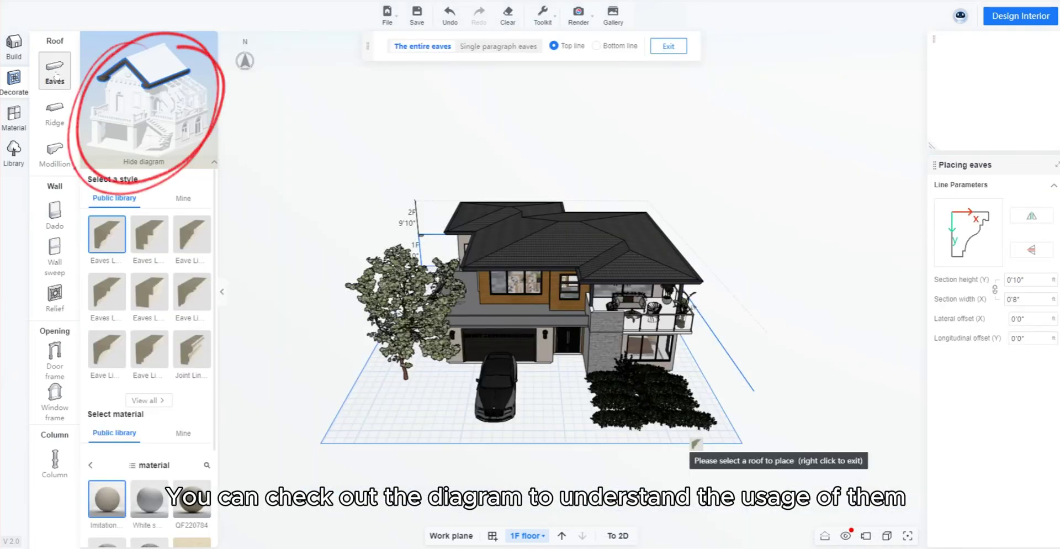
left_click(55, 113)
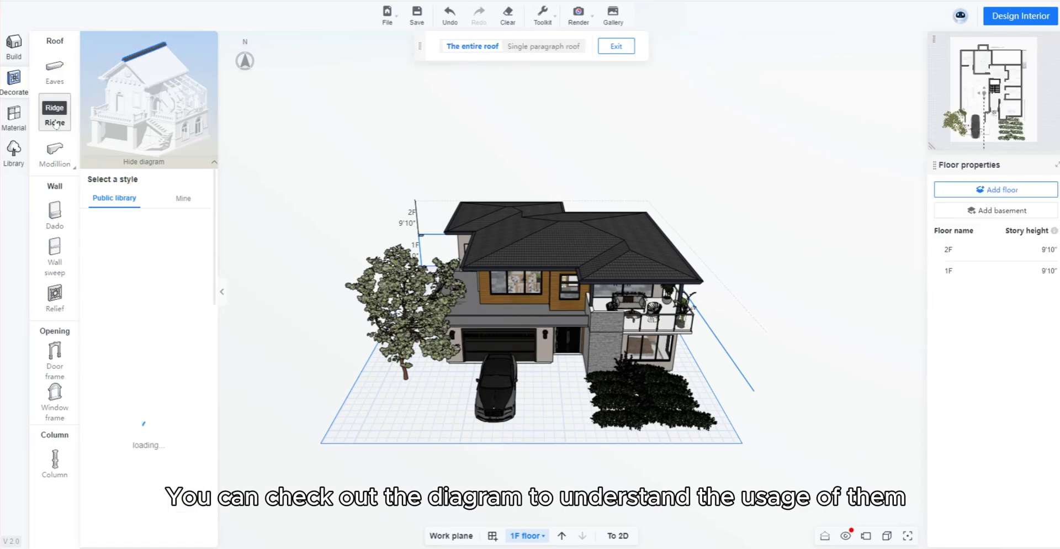
left_click(55, 165)
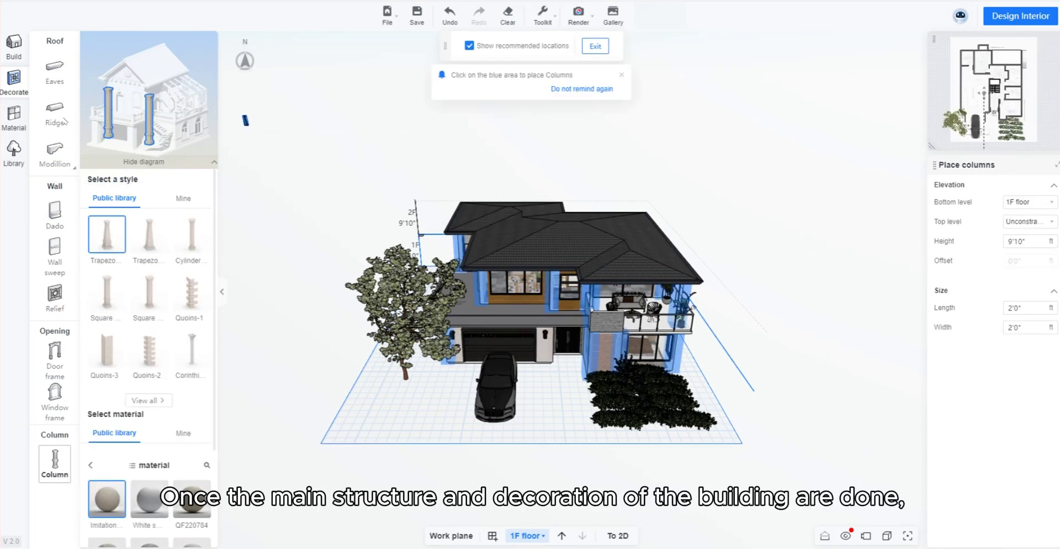
left_click(14, 116)
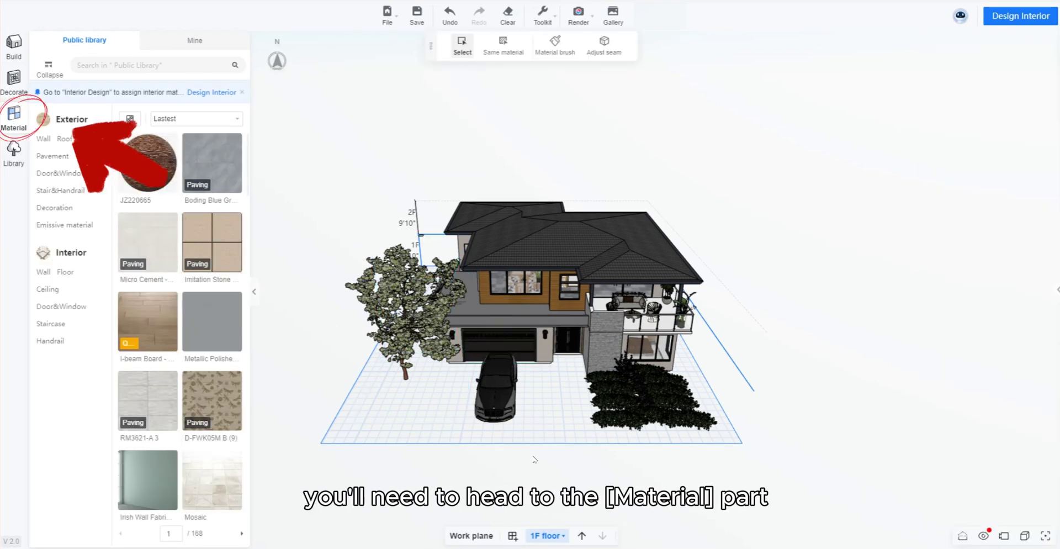
Orbit and zoom around the house, then browse the Library's Plants and Vehicle categories.
left_click_drag(532, 387, 533, 422)
scroll(515, 452, "up", 3)
scroll(515, 453, "down", 1)
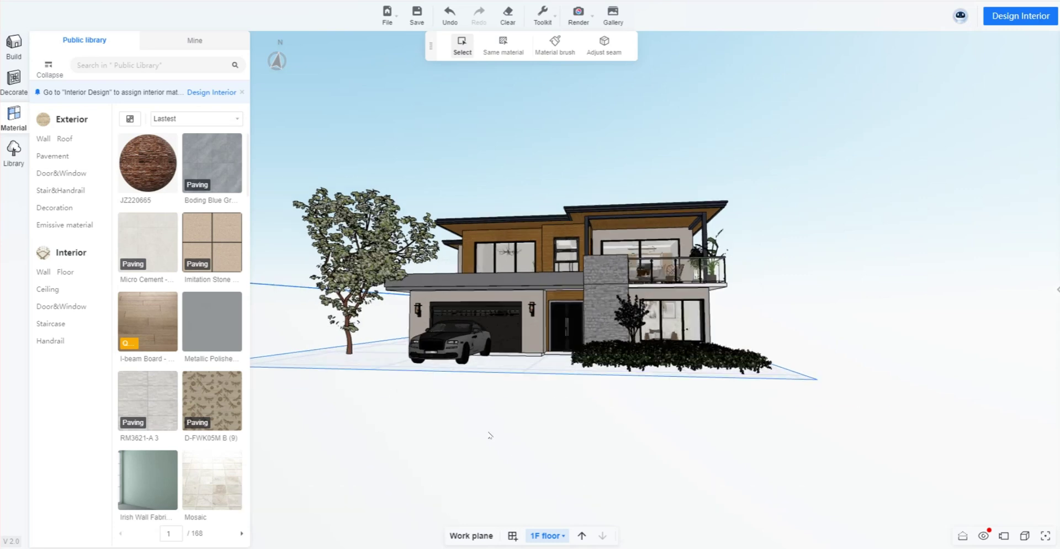
left_click(14, 149)
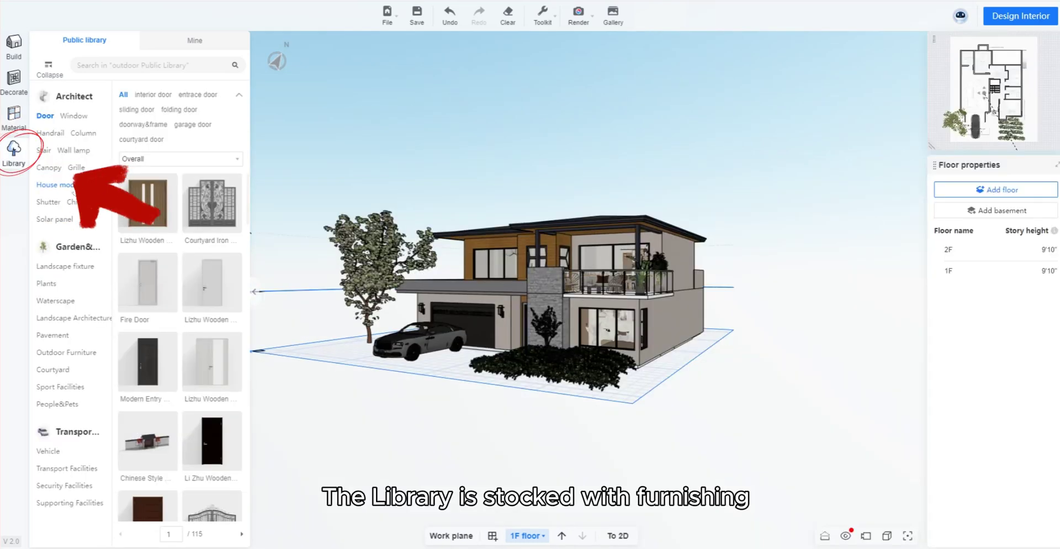
left_click(47, 284)
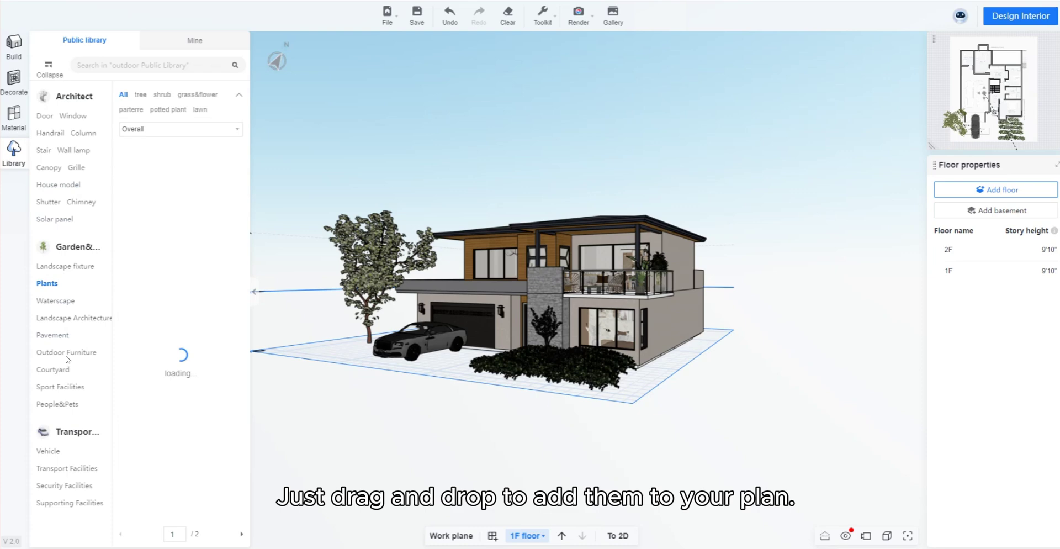
left_click(61, 441)
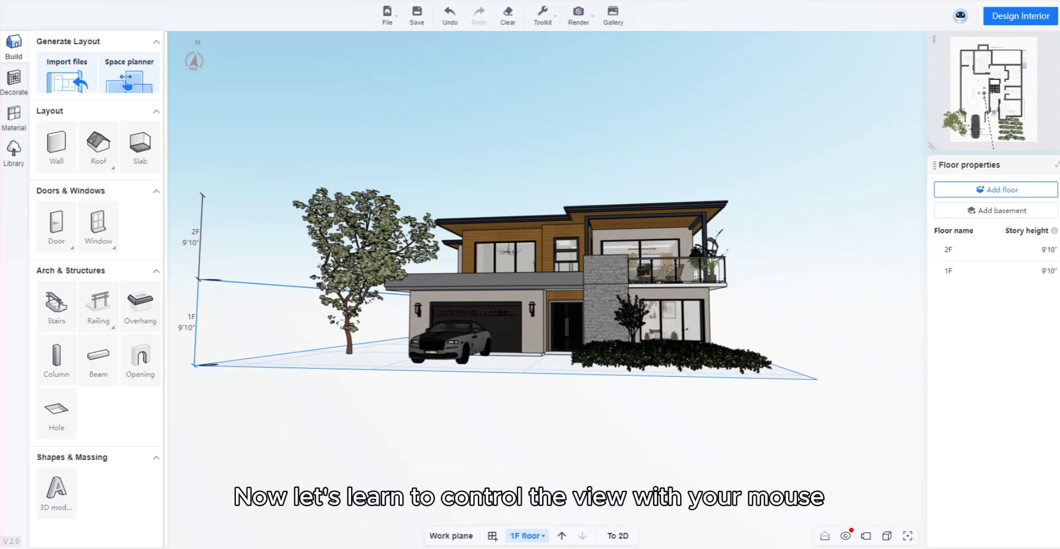
Orbit to the front, right side and roof, zoom in and out, then reset the default perspective.
left_click_drag(579, 440, 563, 426)
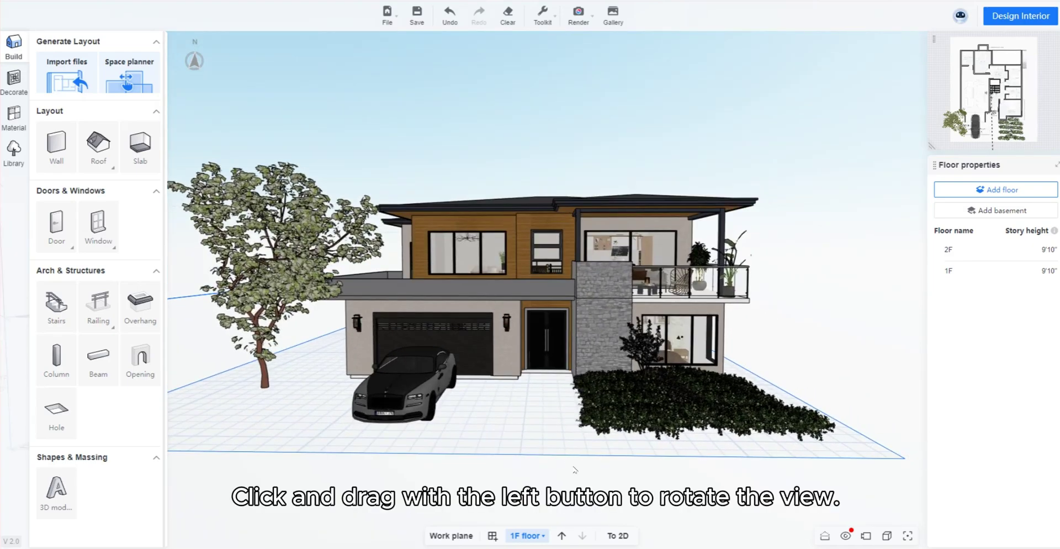
mouse_move(575, 470)
left_mouse_down()
mouse_move(546, 475)
mouse_move(629, 381)
mouse_move(643, 298)
left_mouse_up()
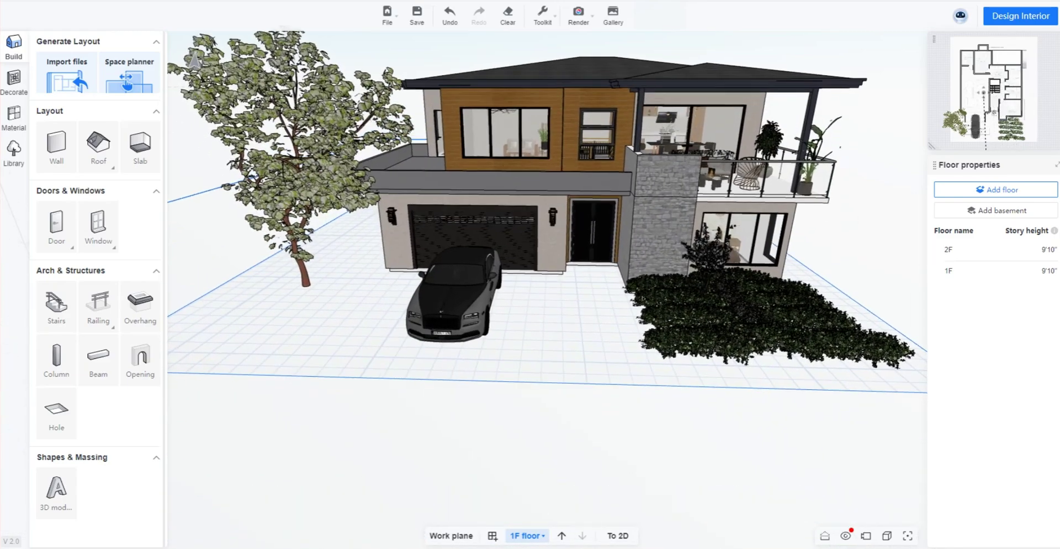
scroll(642, 298, "up", 1)
scroll(635, 359, "up", 2)
scroll(629, 414, "up", 2)
scroll(628, 448, "up", 2)
scroll(628, 448, "up", 1)
scroll(629, 448, "down", 1)
scroll(628, 447, "down", 3)
left_click_drag(629, 448, 731, 390)
key("space")
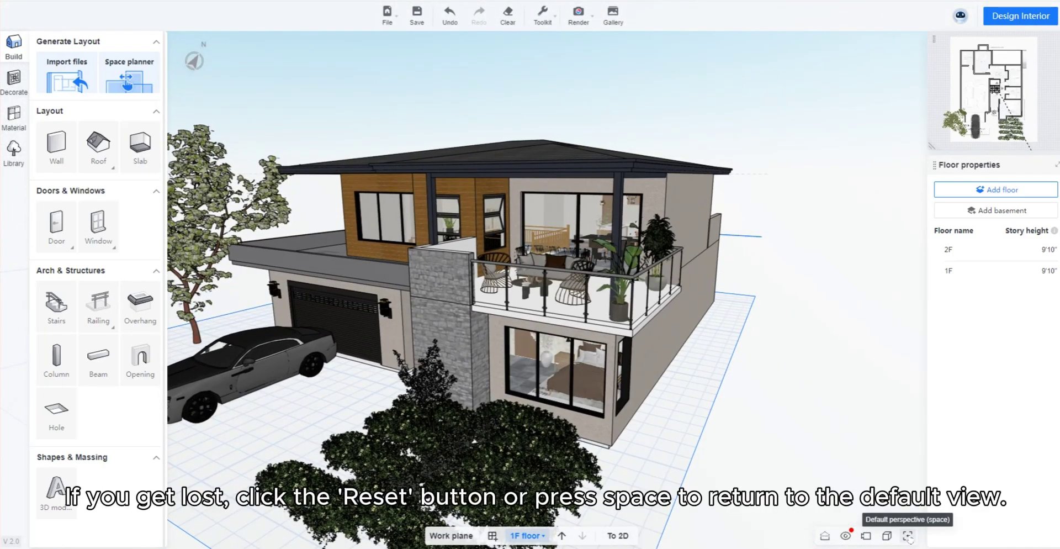
left_click(909, 535)
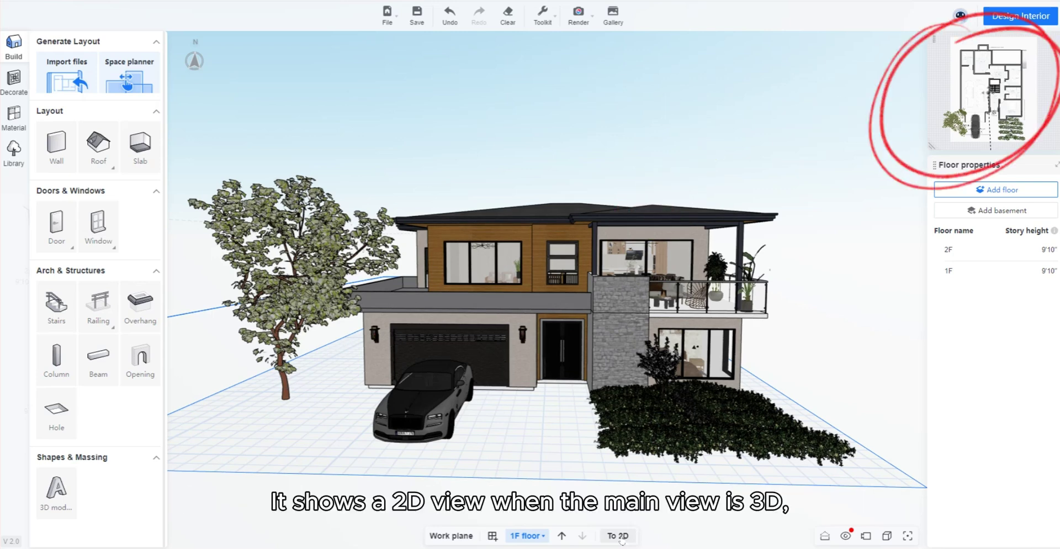
Toggle the main view to 2D and back to 3D, resize and collapse the minimap, then orbit higher.
left_click(621, 539)
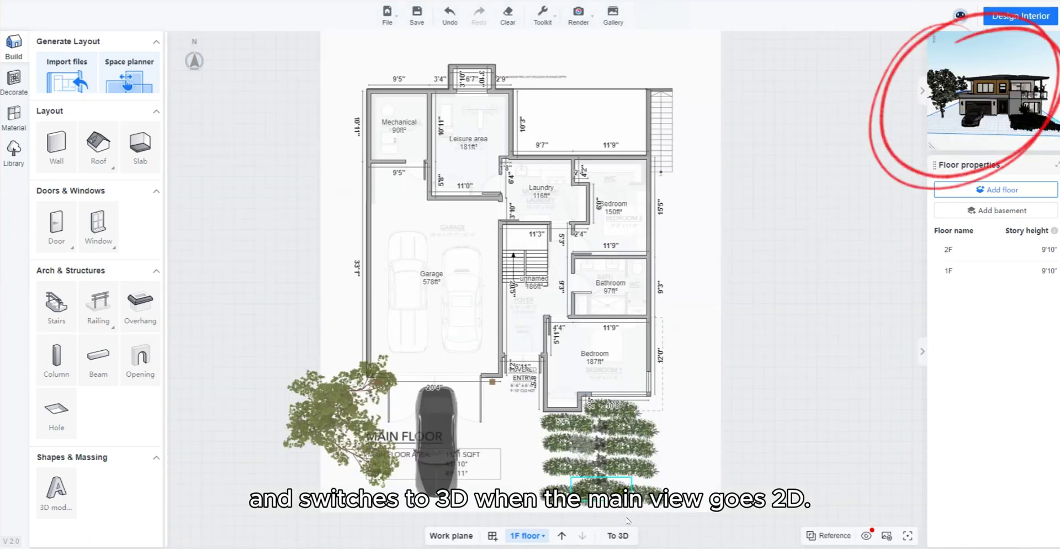
left_click(622, 539)
left_click_drag(932, 165, 927, 92)
left_click(927, 91)
mouse_move(486, 398)
left_mouse_down()
mouse_move(563, 430)
mouse_move(564, 421)
left_mouse_up()
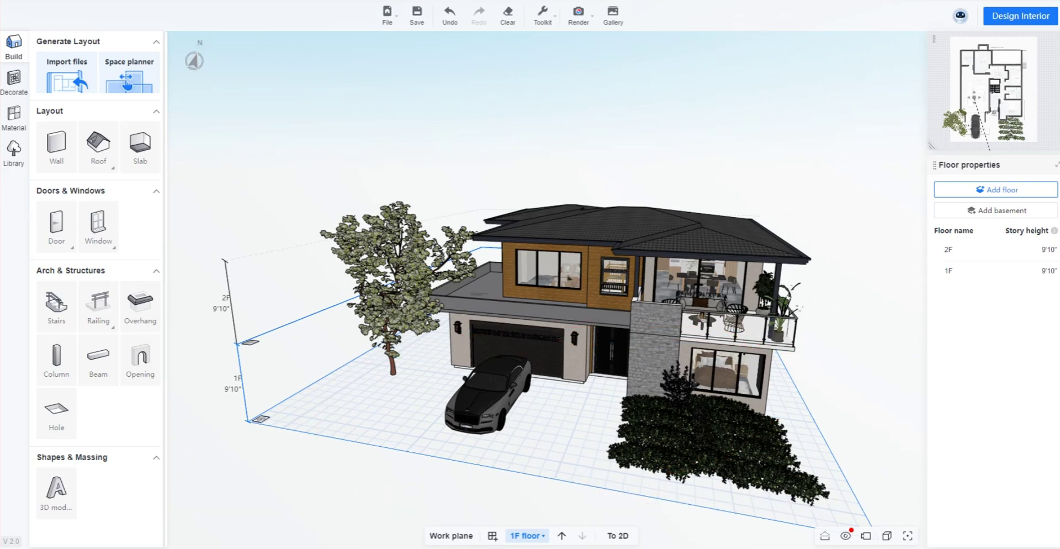
Use the floor dropdown and arrows to switch the work plane between 2F and 1F.
left_click(528, 536)
left_click(529, 476)
left_click(521, 513)
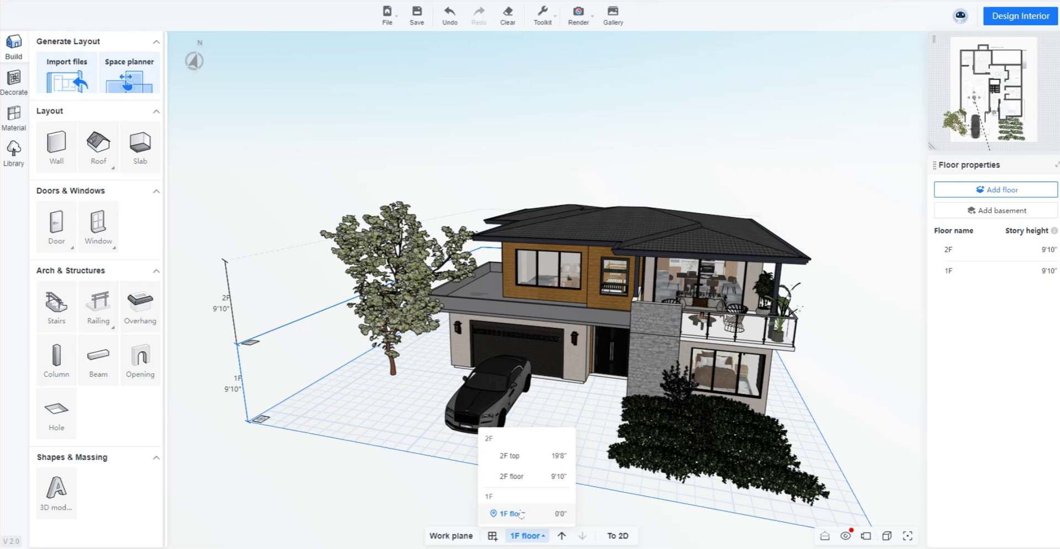
left_click(565, 540)
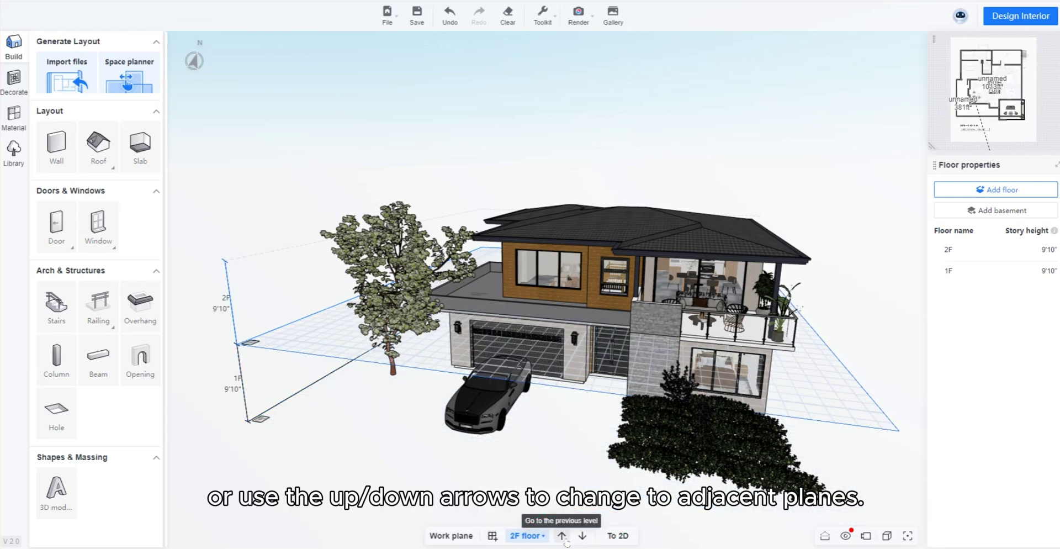
Toggle 2D and 3D while returning to 1F, then show only the ground-floor interior.
left_click(617, 536)
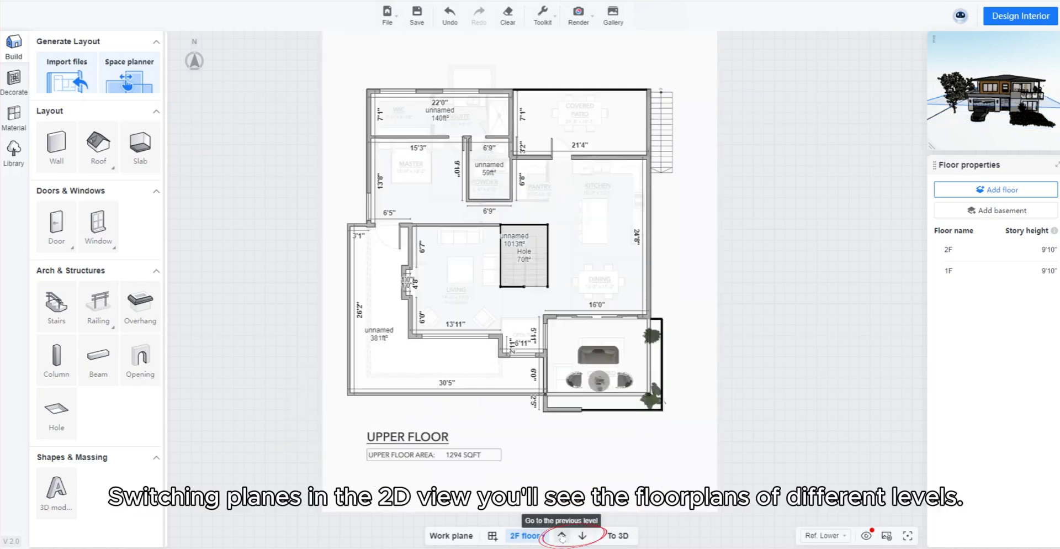
left_click(581, 539)
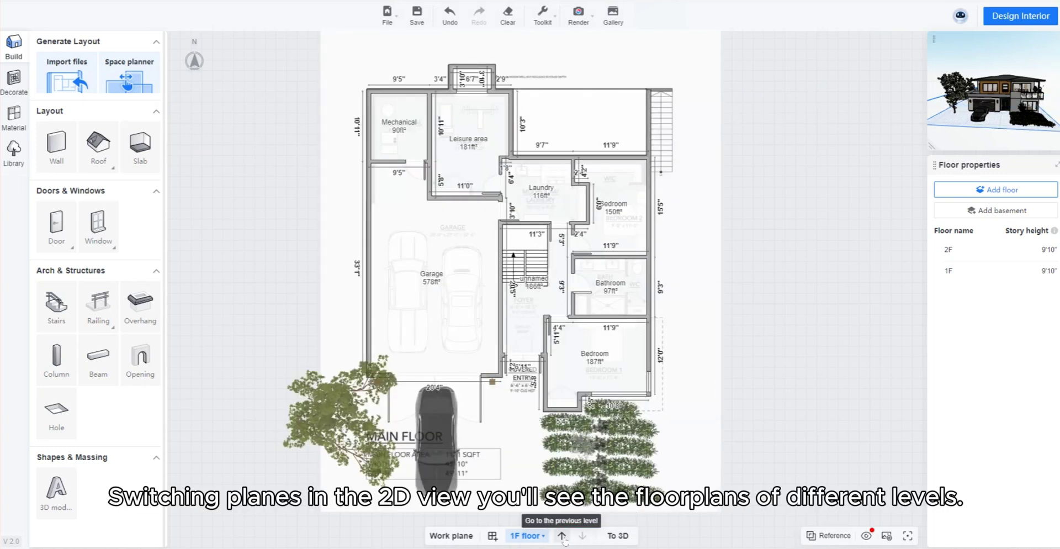
left_click(562, 536)
left_click(618, 536)
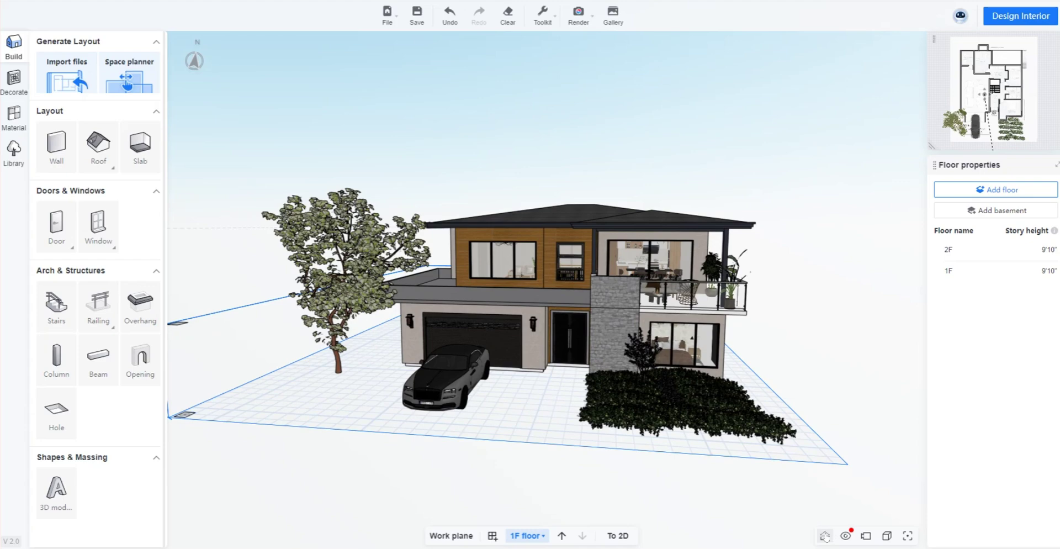
left_click(825, 535)
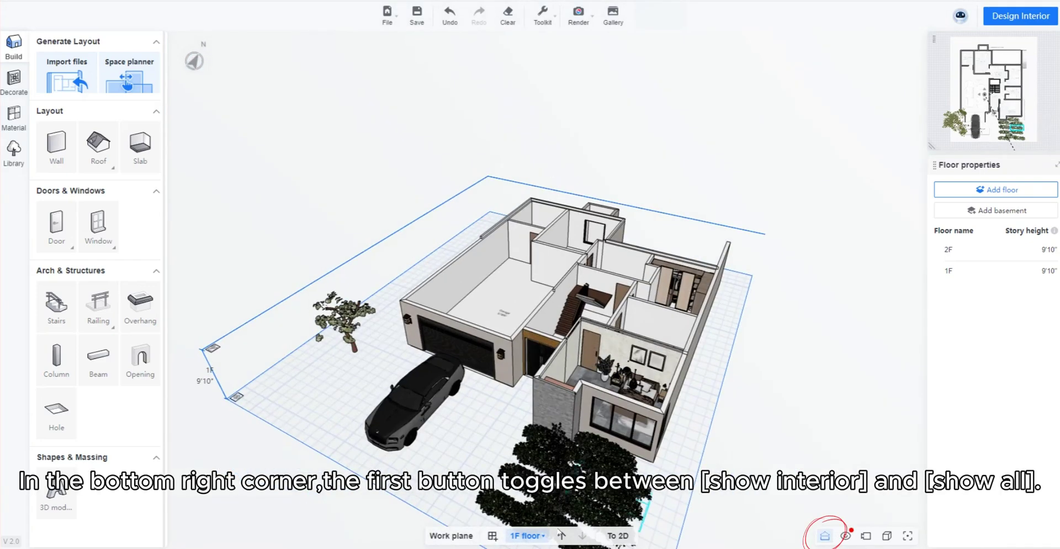
Restore the full house view and toggle Wall and Roof visibility off and back on.
left_click(562, 536)
left_click(562, 535)
left_click(825, 535)
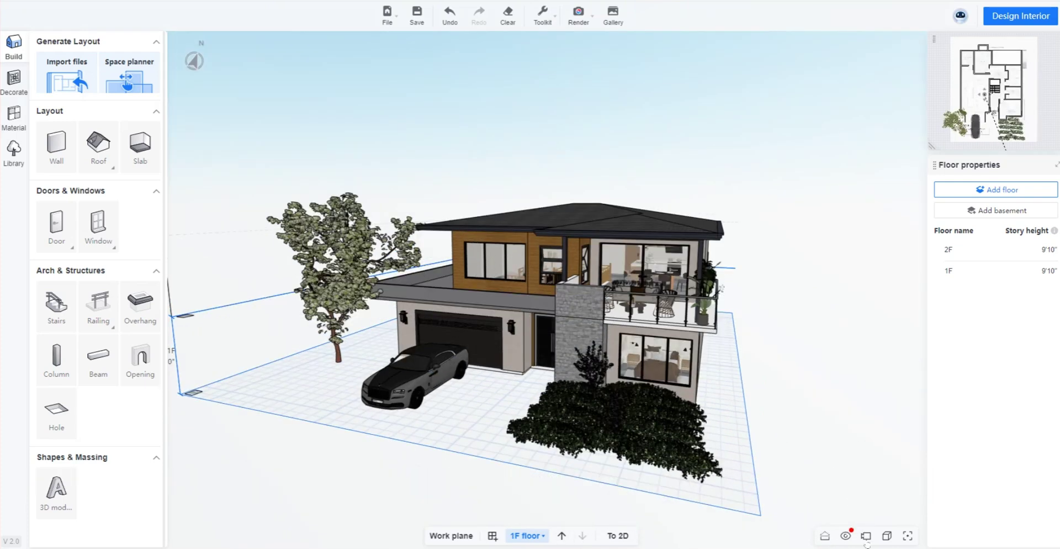
left_click(845, 536)
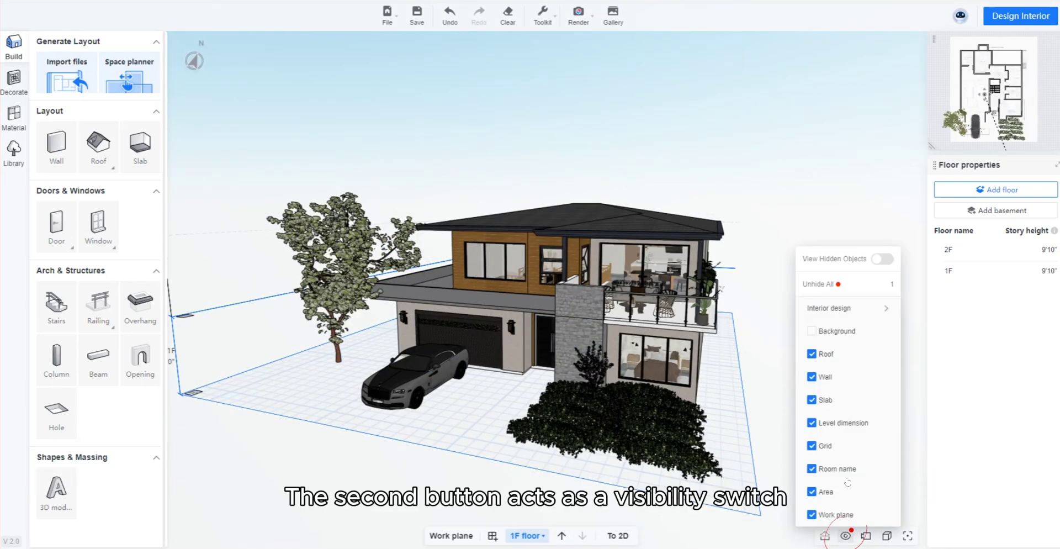
left_click(812, 378)
left_click(812, 378)
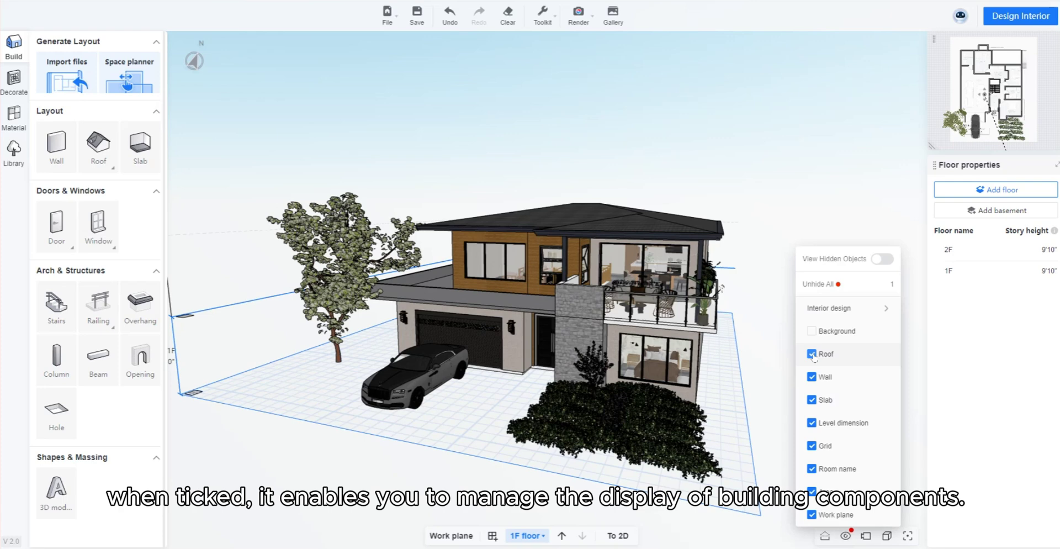
left_click(812, 354)
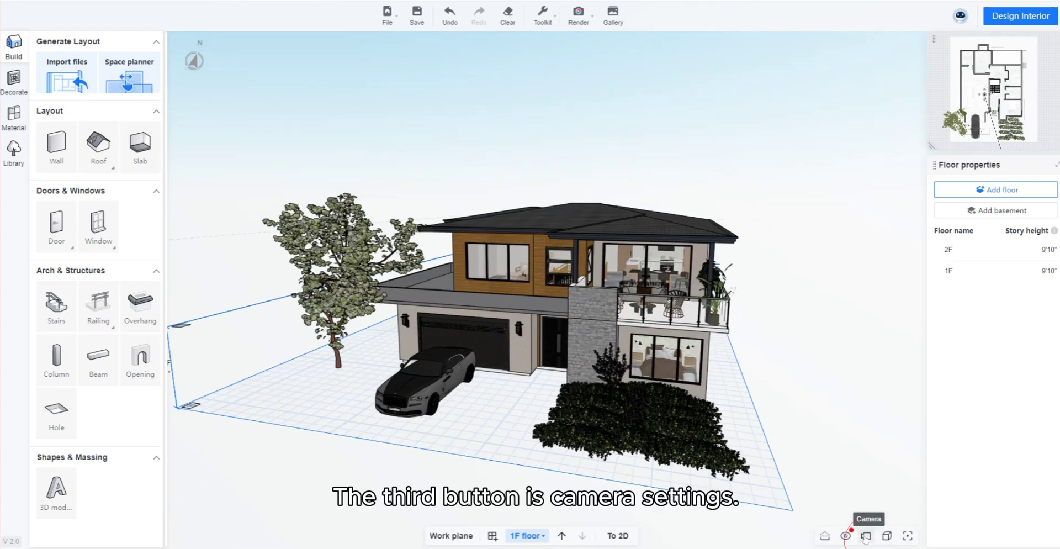
Review saved camera views, set Camera mode to Roam, and walk forward toward the garage.
left_click(866, 536)
left_click(864, 469)
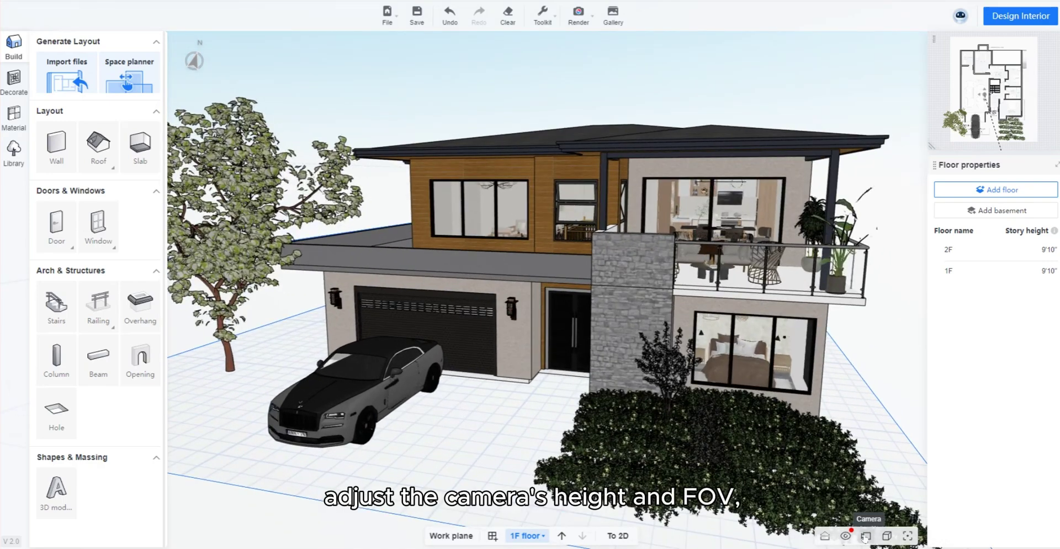
left_click(866, 536)
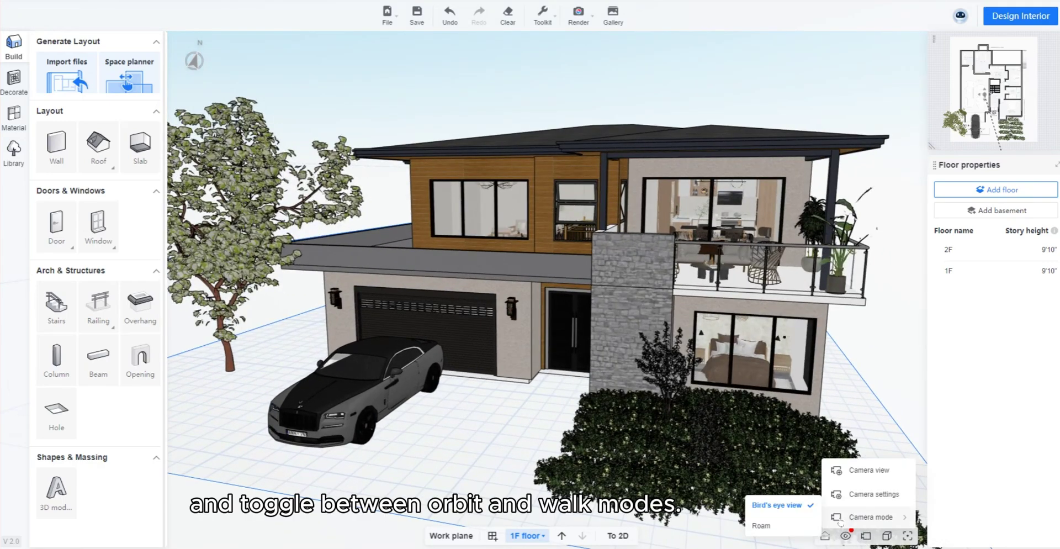
left_click(761, 525)
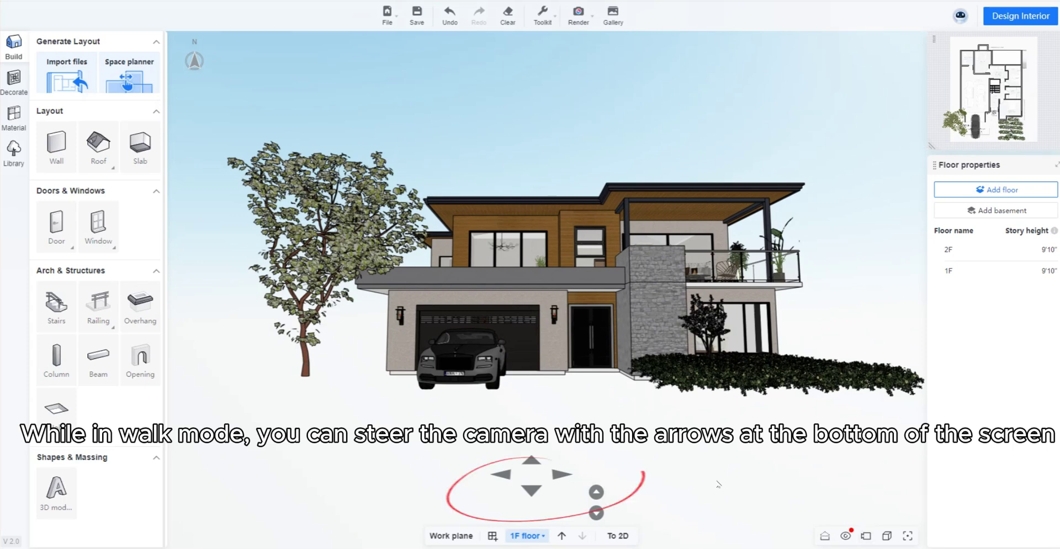
left_click(530, 461)
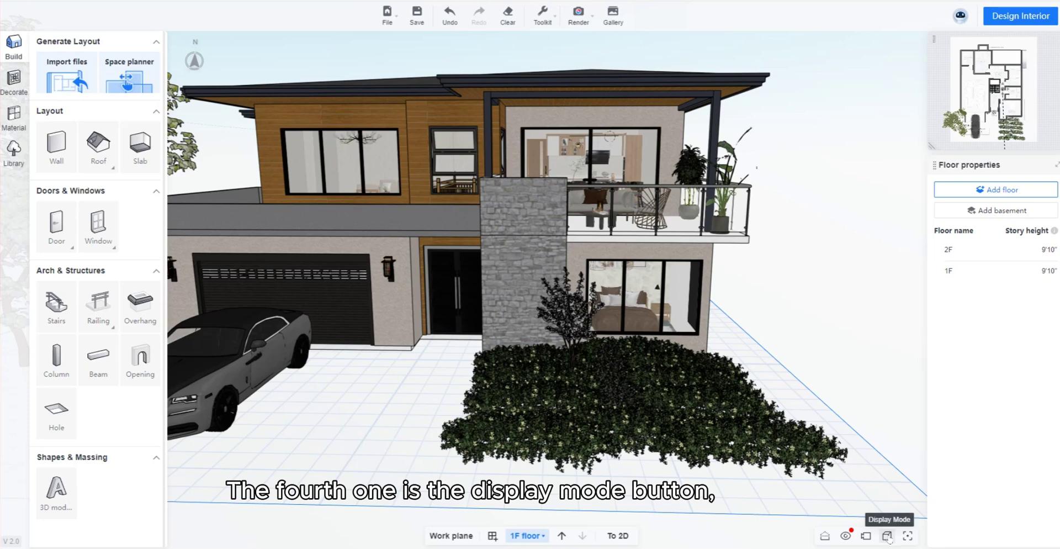
Cycle Display Mode through Material, Wireframe, and Material + Wireframe.
left_click(888, 536)
left_click(888, 479)
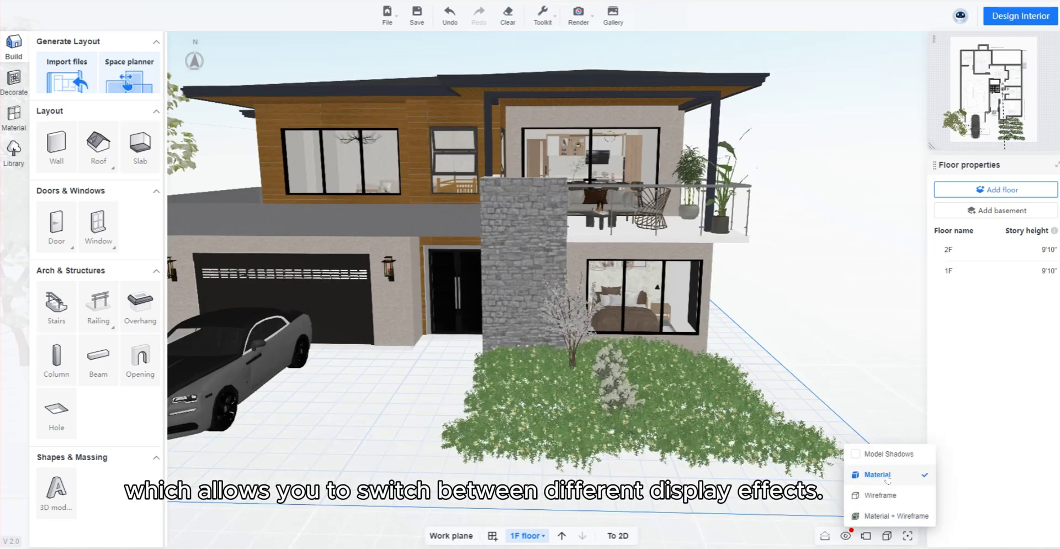
left_click(881, 495)
left_click(895, 515)
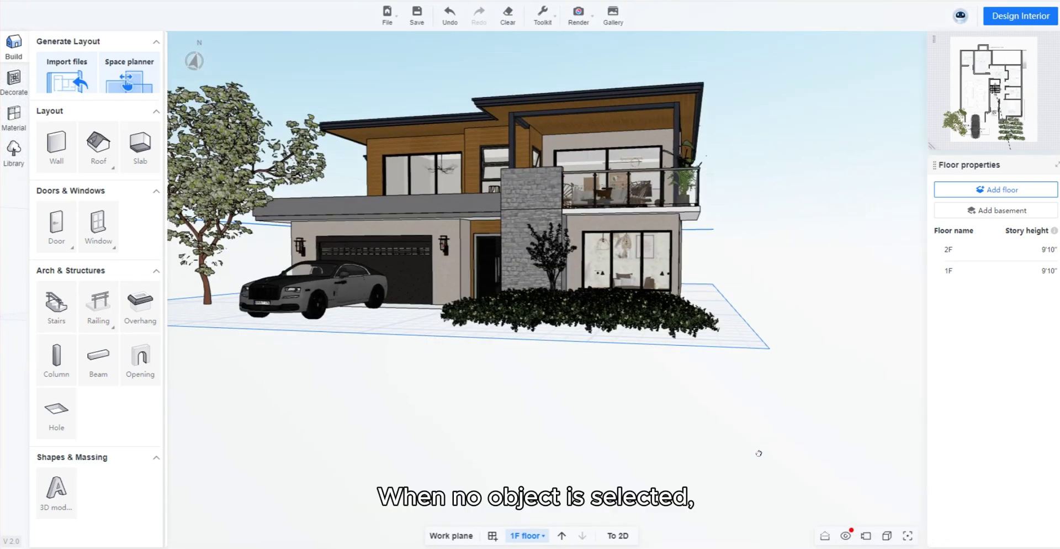
Select the side wall, then the roof, to inspect their properties.
left_click_drag(759, 454, 763, 456)
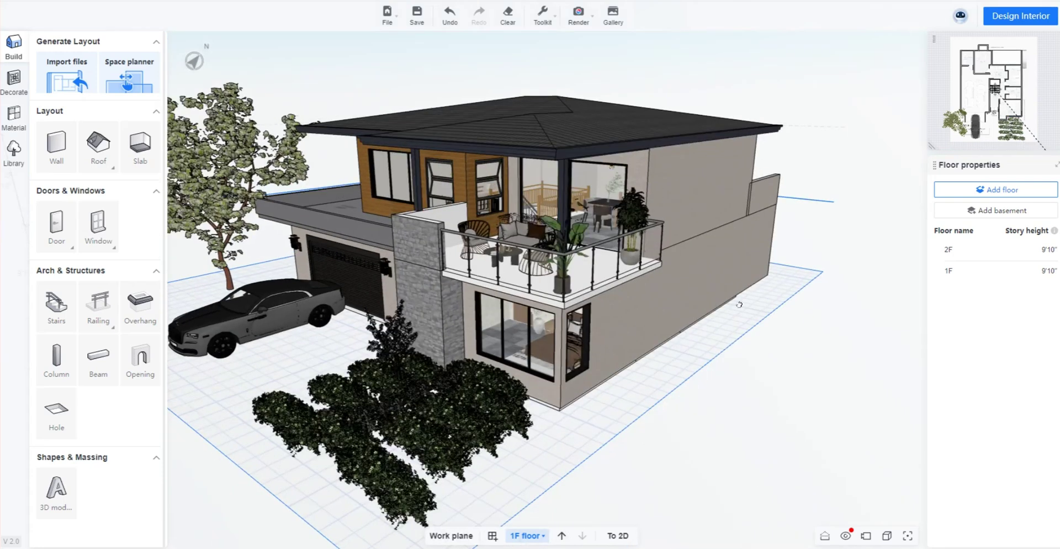
left_click(636, 294)
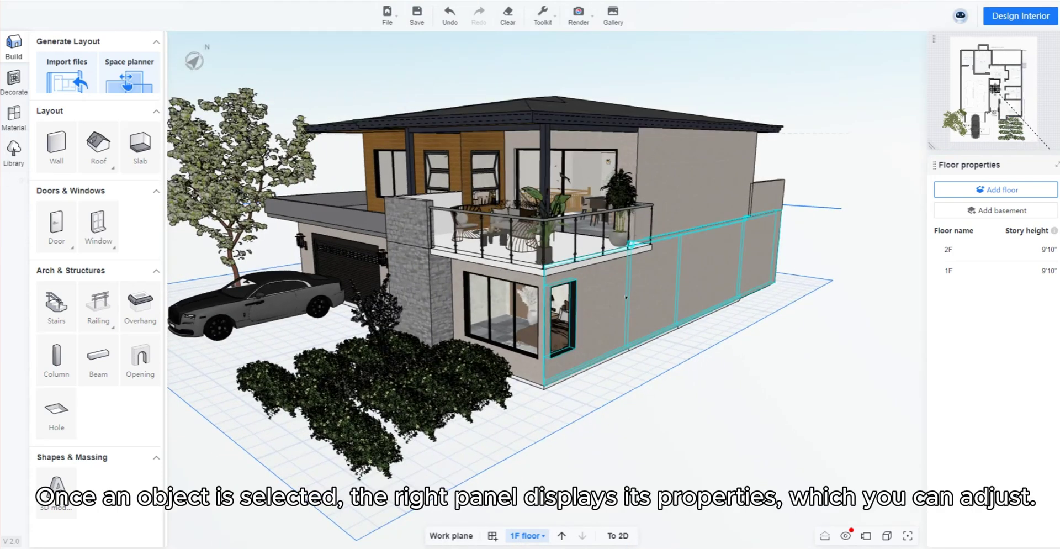
left_click(626, 296)
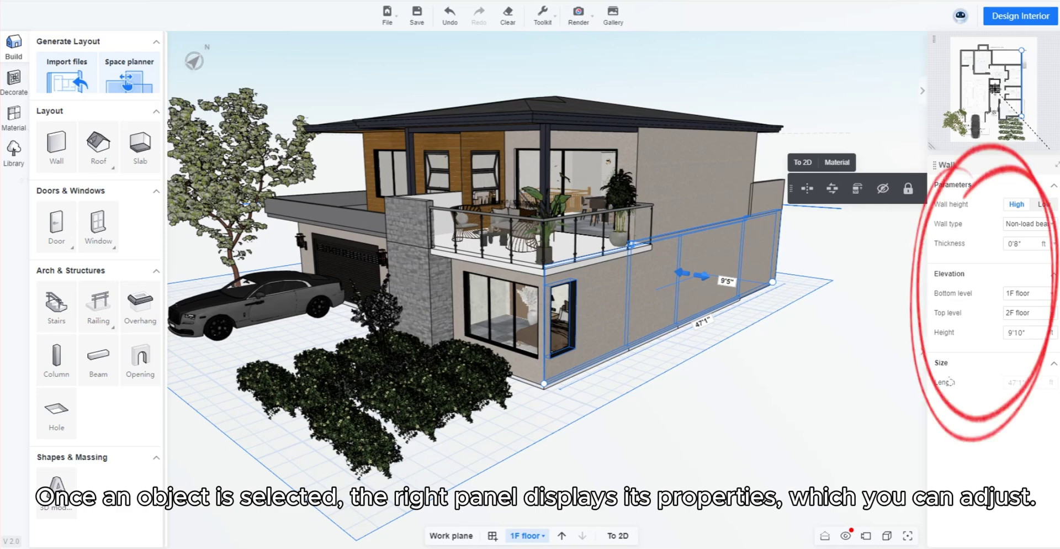
left_click(582, 105)
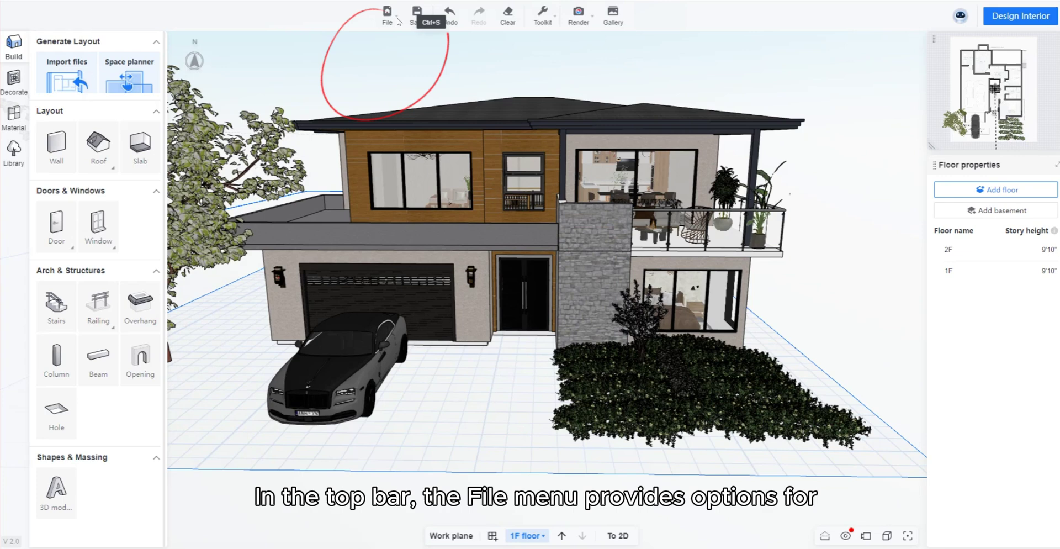
Look through the File menu, then the Toolkit dropdown.
left_click(386, 17)
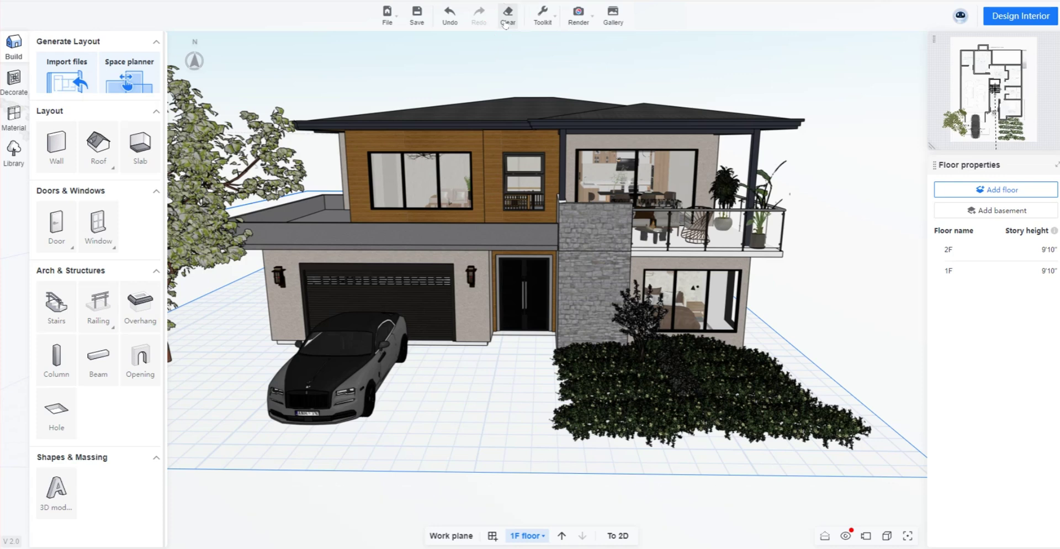
left_click(542, 17)
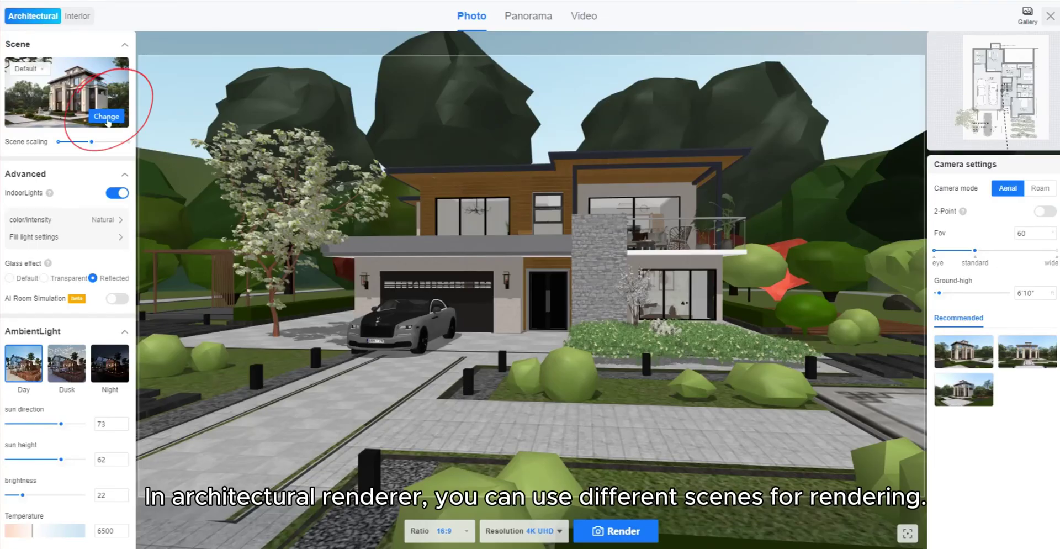
Keep the Default surrounding scene and enlarge it to about 140% around the house.
left_click(106, 116)
scroll(690, 276, "down", 3)
scroll(660, 299, "down", 5)
left_click(812, 110)
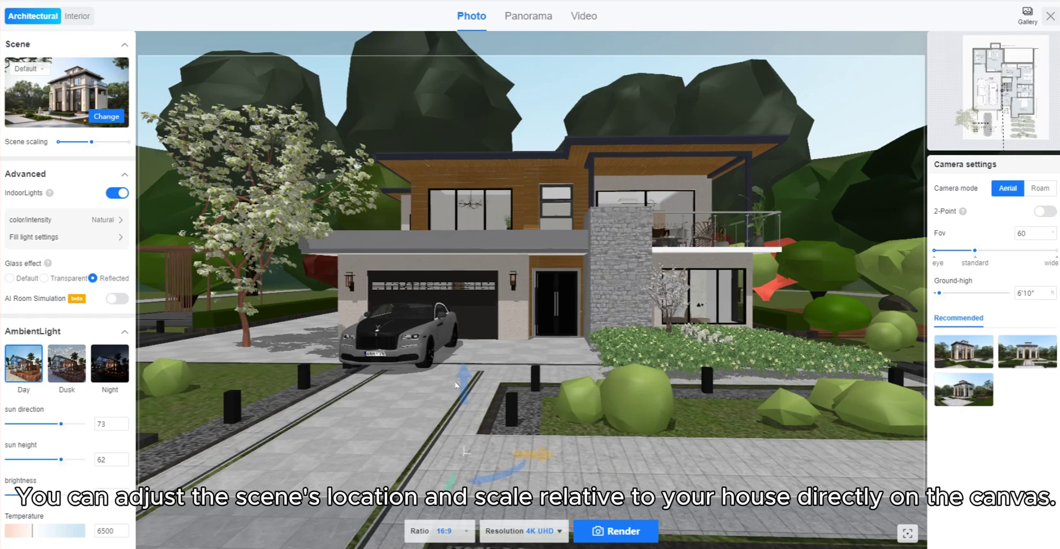
left_click_drag(464, 385, 464, 387)
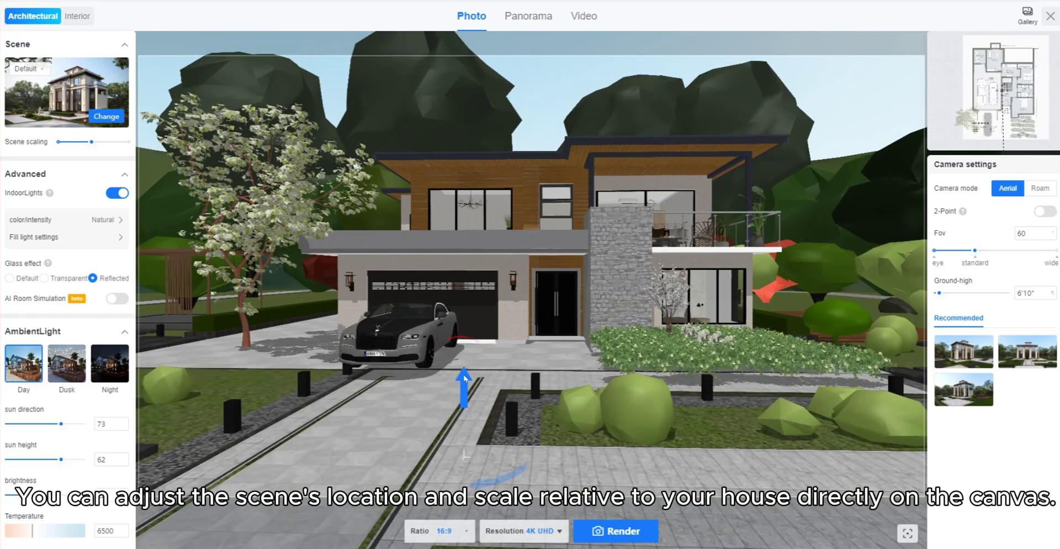
left_click_drag(91, 141, 106, 142)
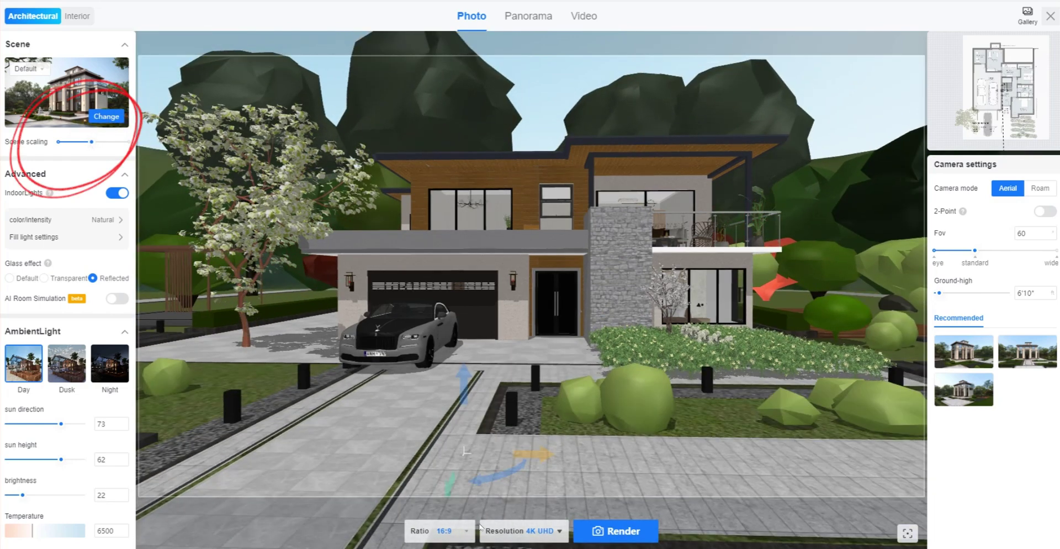
Render a 16:9 exterior image at 4K UHD resolution.
left_click(456, 533)
left_click(508, 536)
left_click(617, 532)
left_click(617, 532)
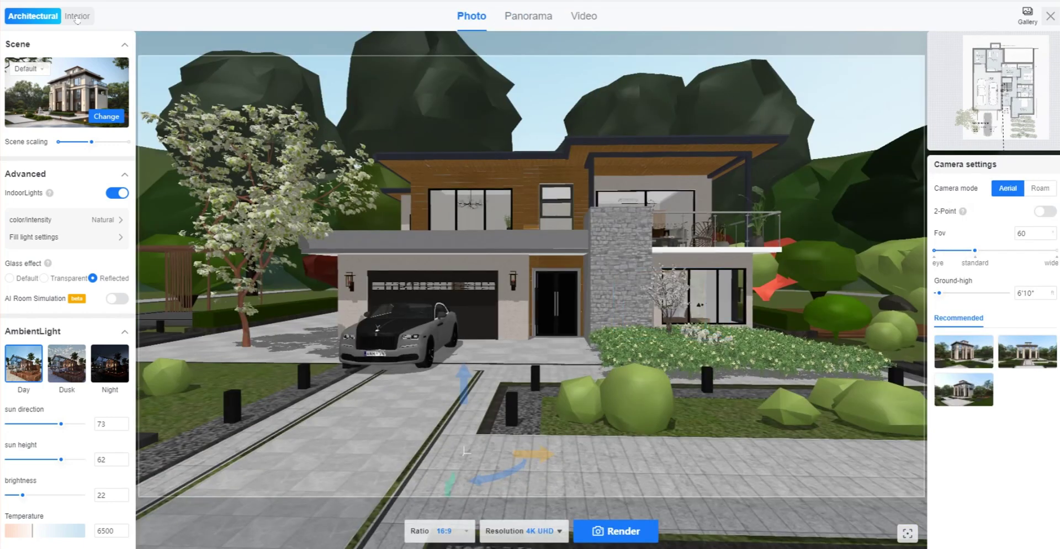
Switch to the Interior renderer and scroll through its settings.
left_click(77, 16)
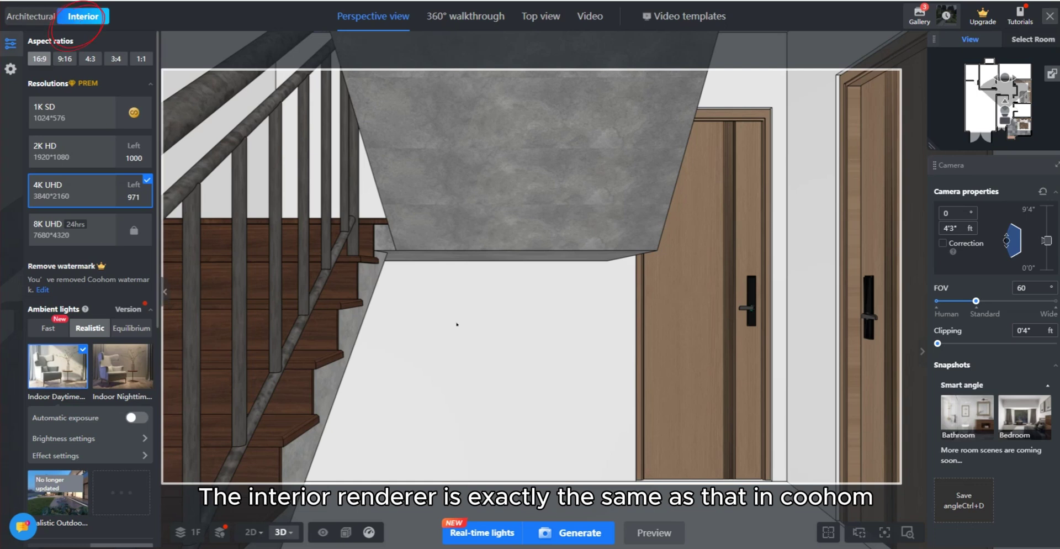
scroll(457, 328, "down", 3)
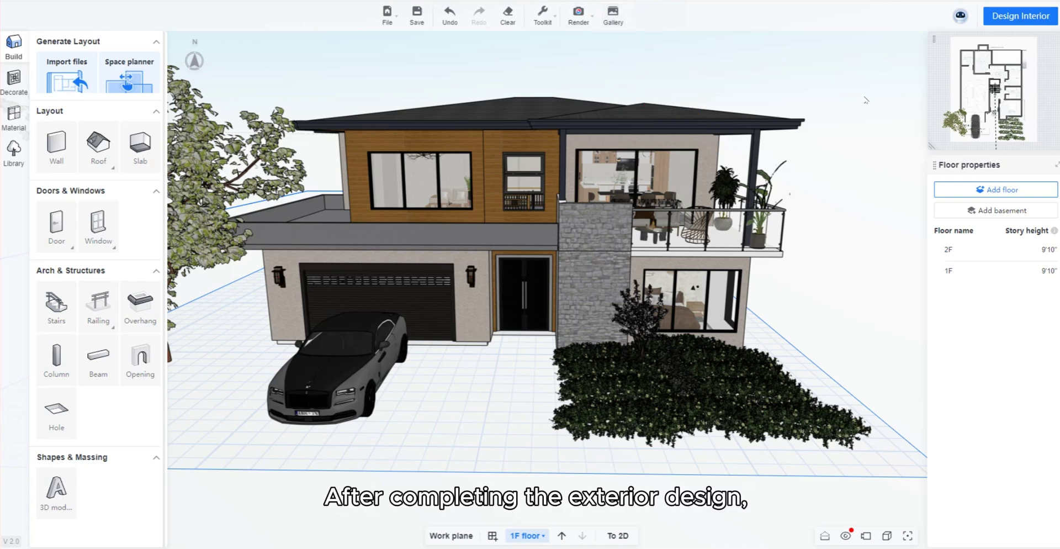
Open the house in Design Interior, show the floors above 1F, and orbit around it.
left_click(1018, 16)
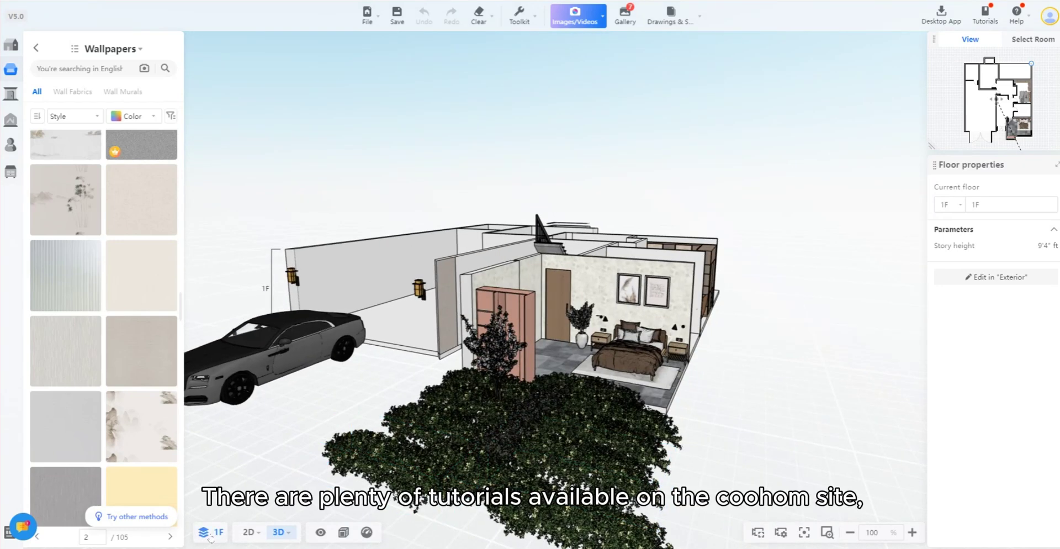
left_click(209, 535)
left_click(224, 401)
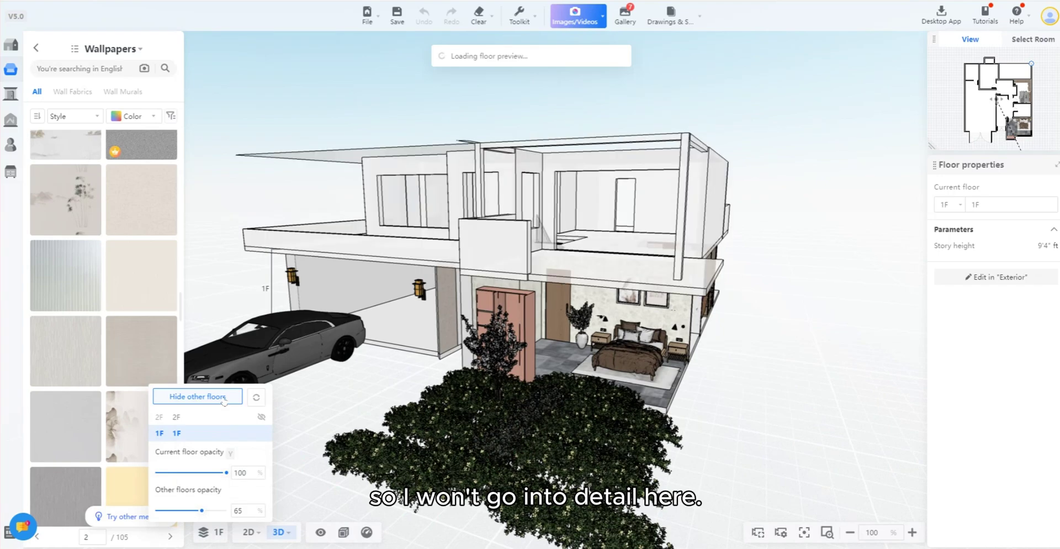
mouse_move(387, 414)
left_mouse_down()
mouse_move(698, 413)
mouse_move(691, 398)
mouse_move(732, 414)
left_mouse_up()
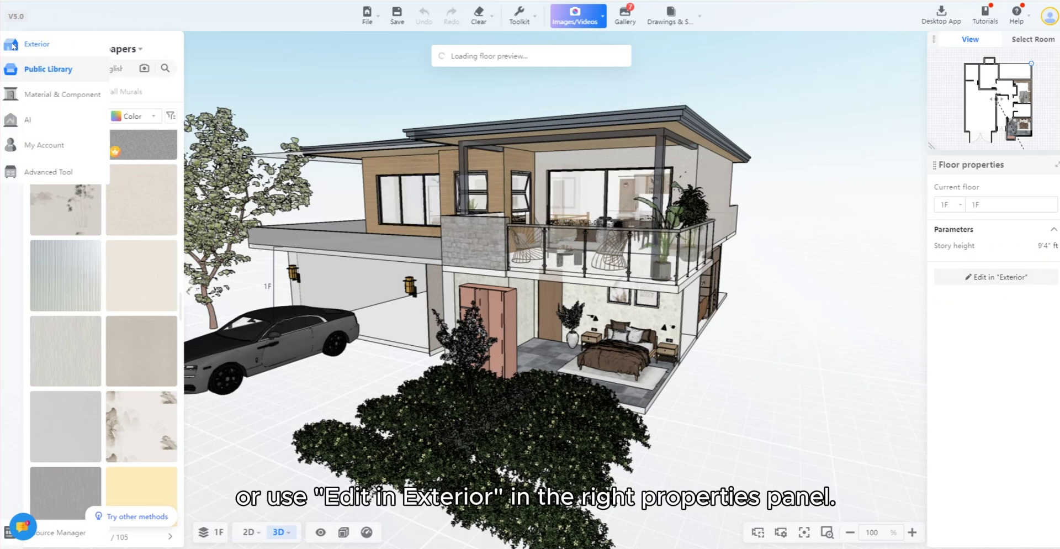
Save and return to the exterior environment via Edit in Exterior.
left_click(12, 45)
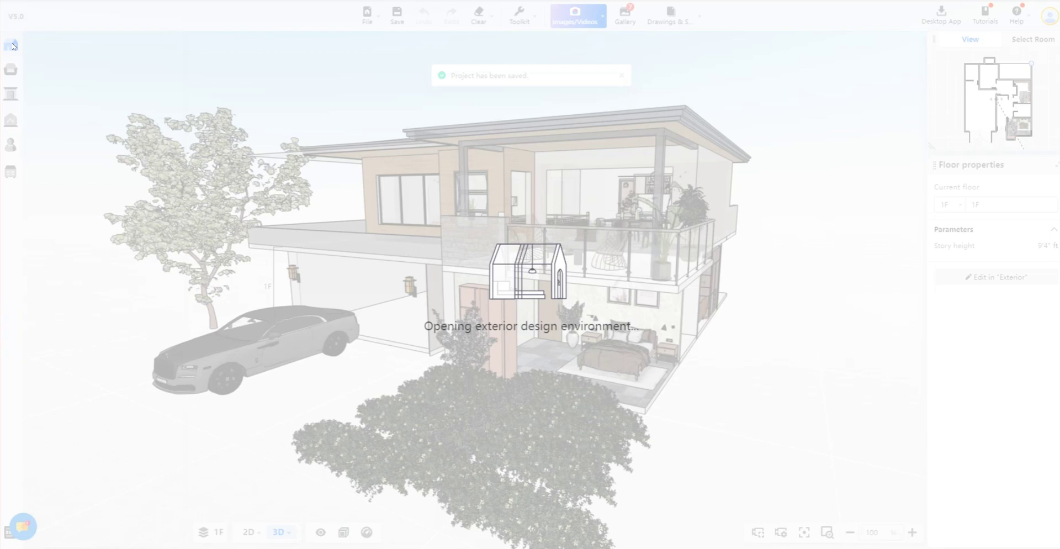